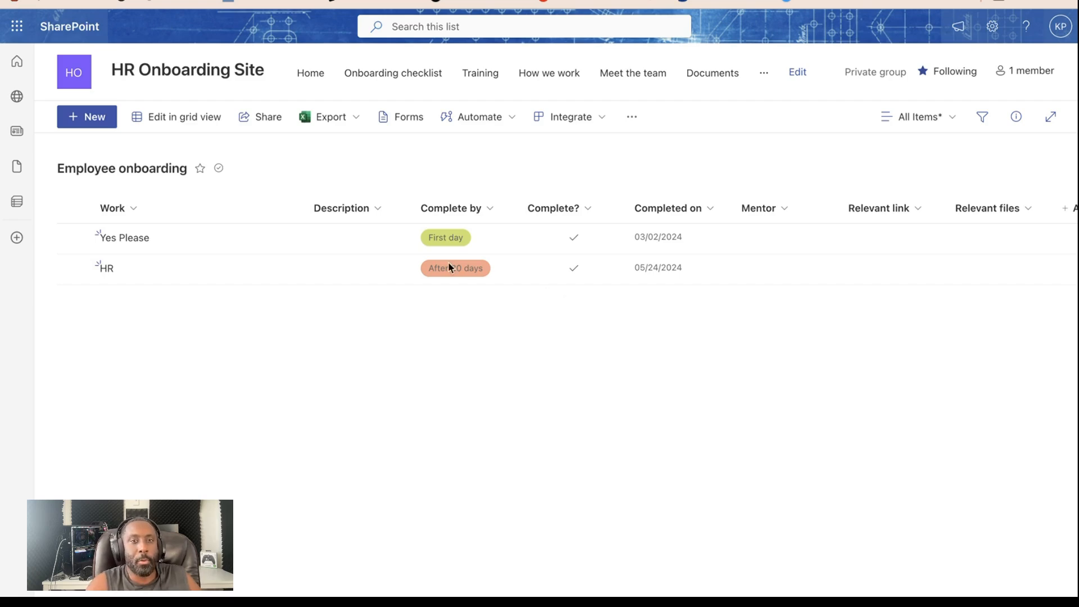
Step: Start a new item in the Employee onboarding list with Ops as its Work value
left_click(86, 124)
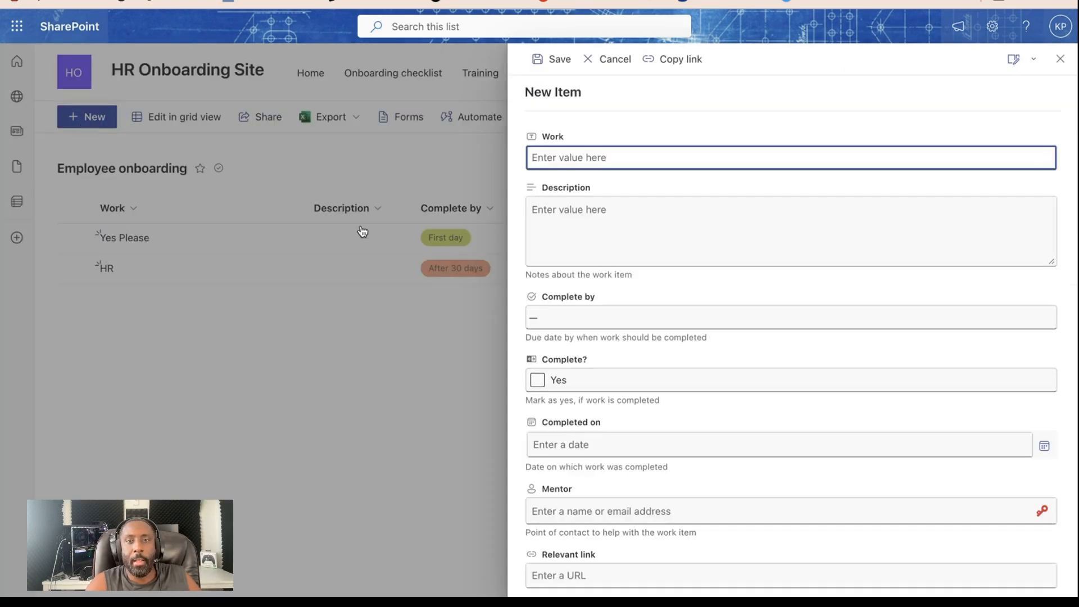
scroll(675, 298, "down", 3)
scroll(681, 289, "up", 3)
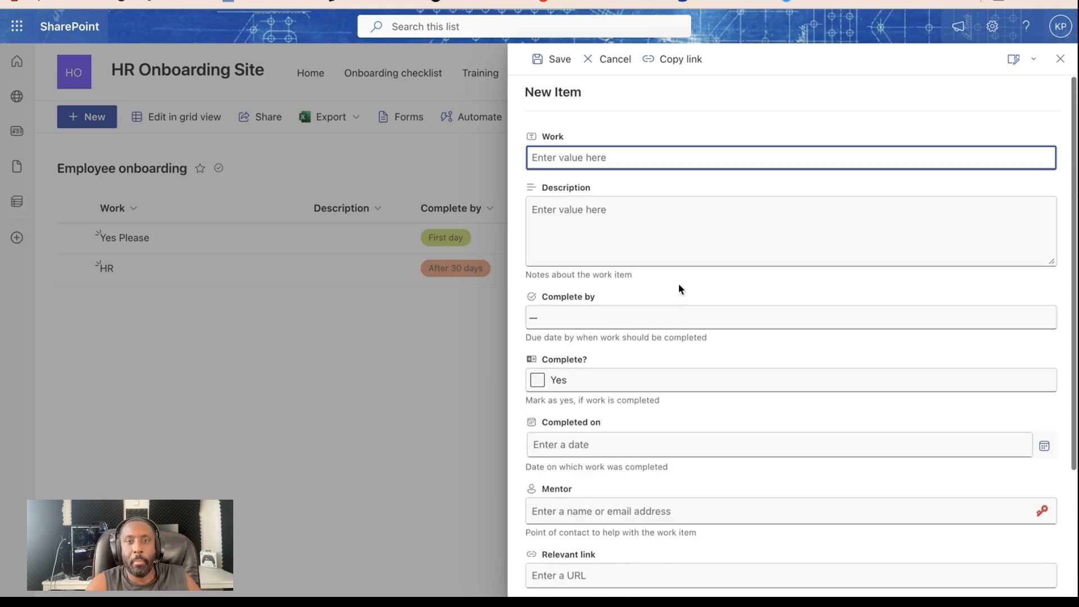
left_click(615, 151)
left_click(621, 164)
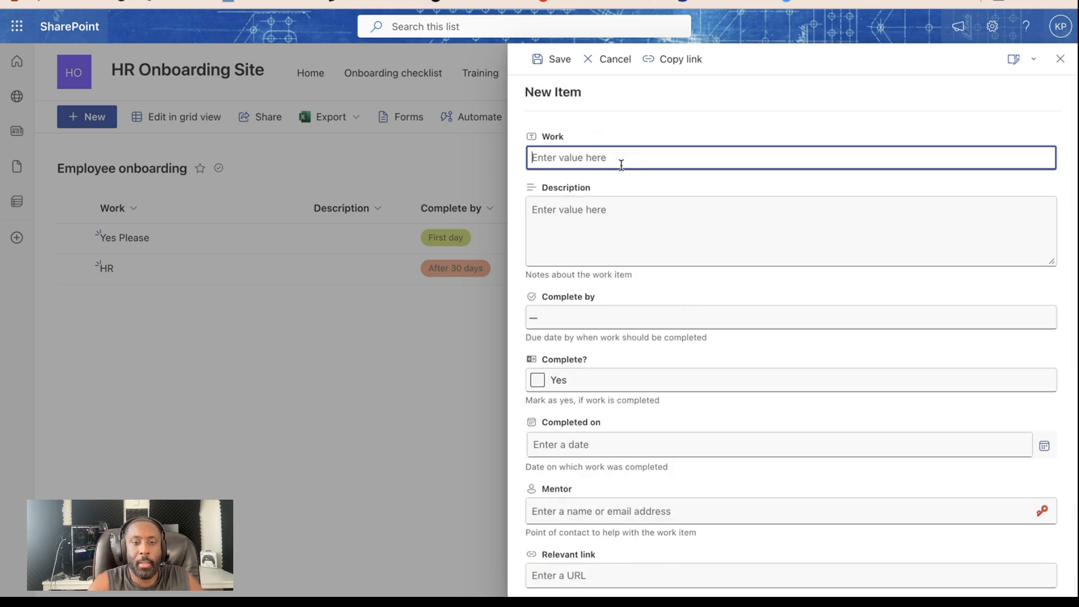
type("Ops")
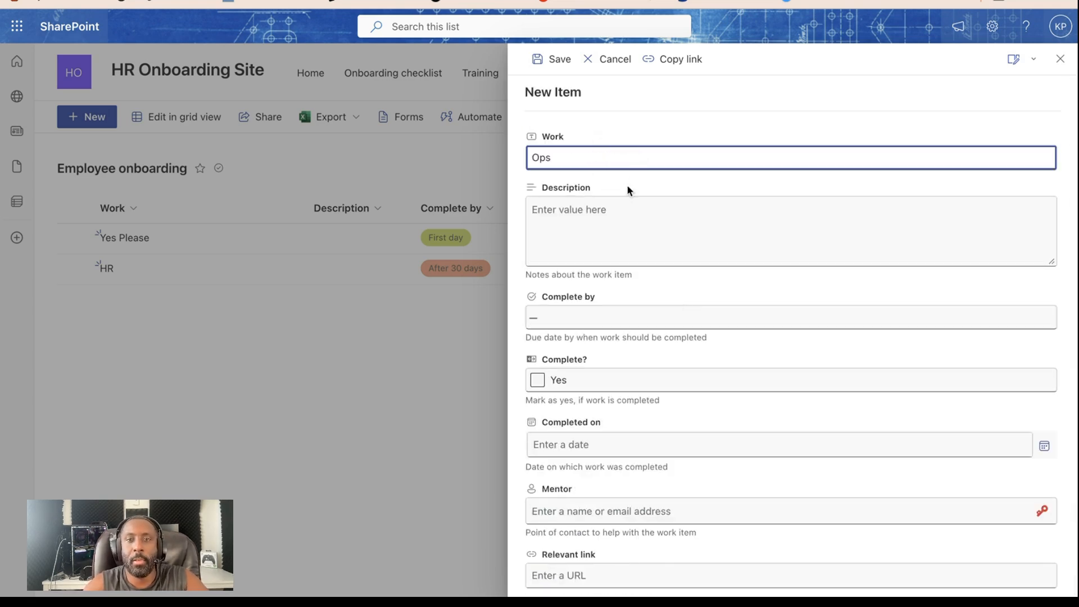
Step: Set the Ops item's Complete by to After 60 days, mark it as complete, and save the item
left_click(638, 223)
left_click(620, 316)
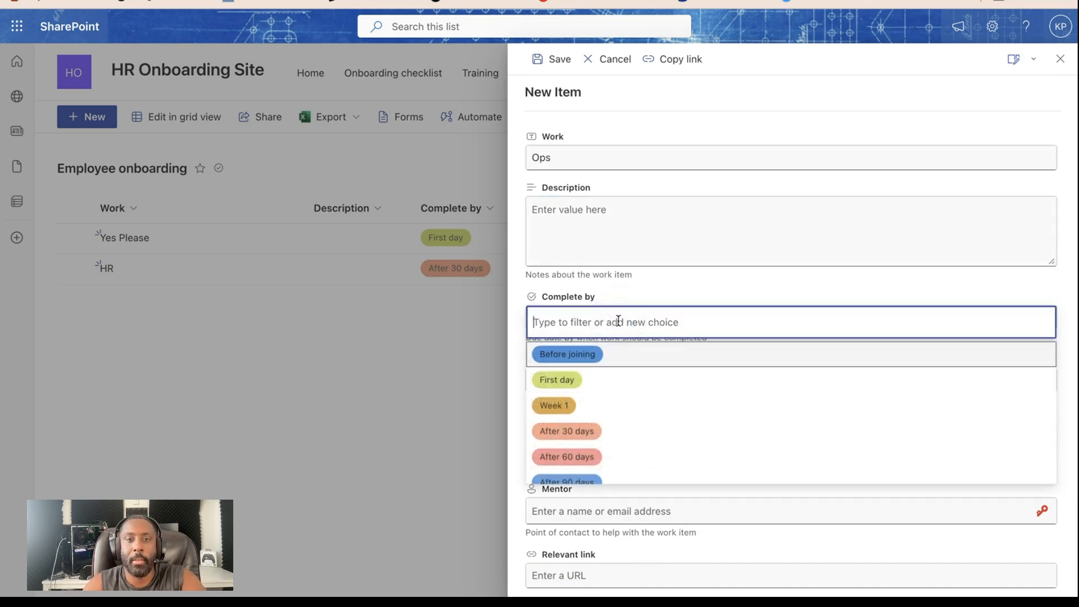
scroll(601, 430, "down", 1)
left_click(600, 426)
left_click(614, 381)
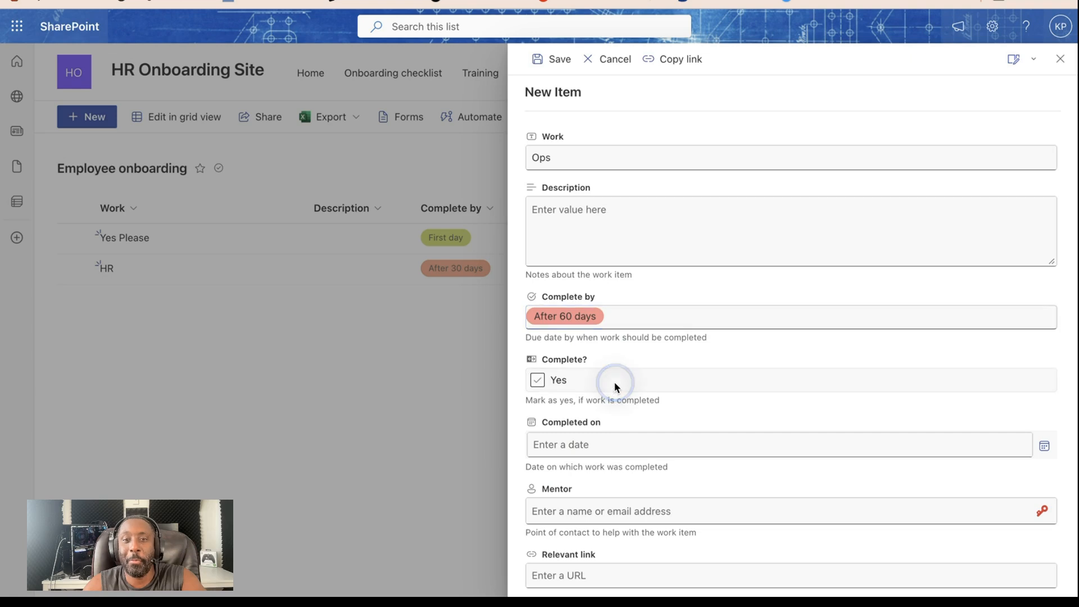
scroll(648, 418, "down", 3)
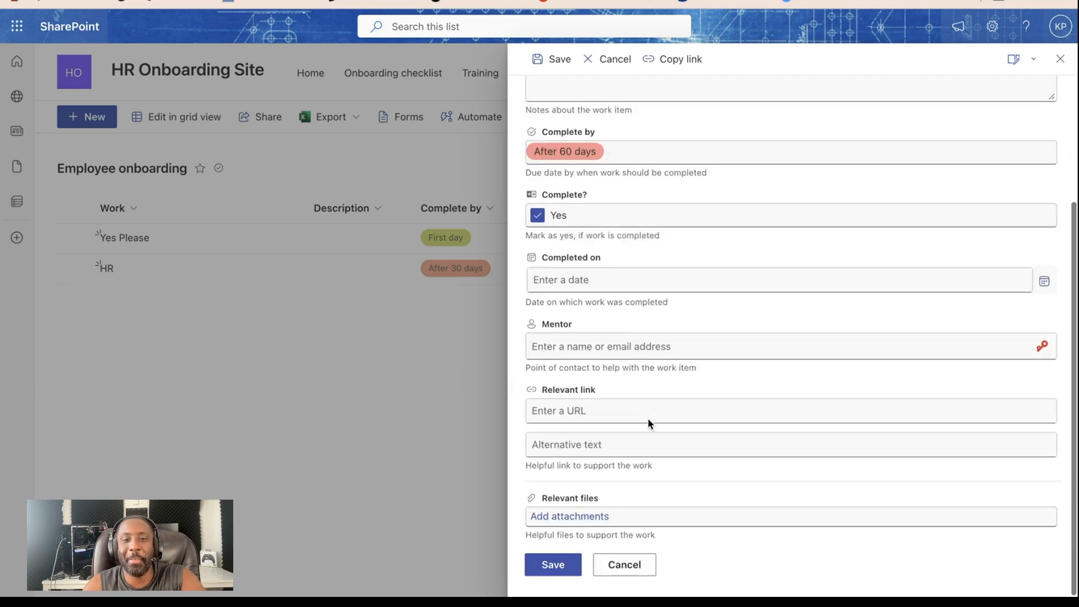
left_click(592, 281)
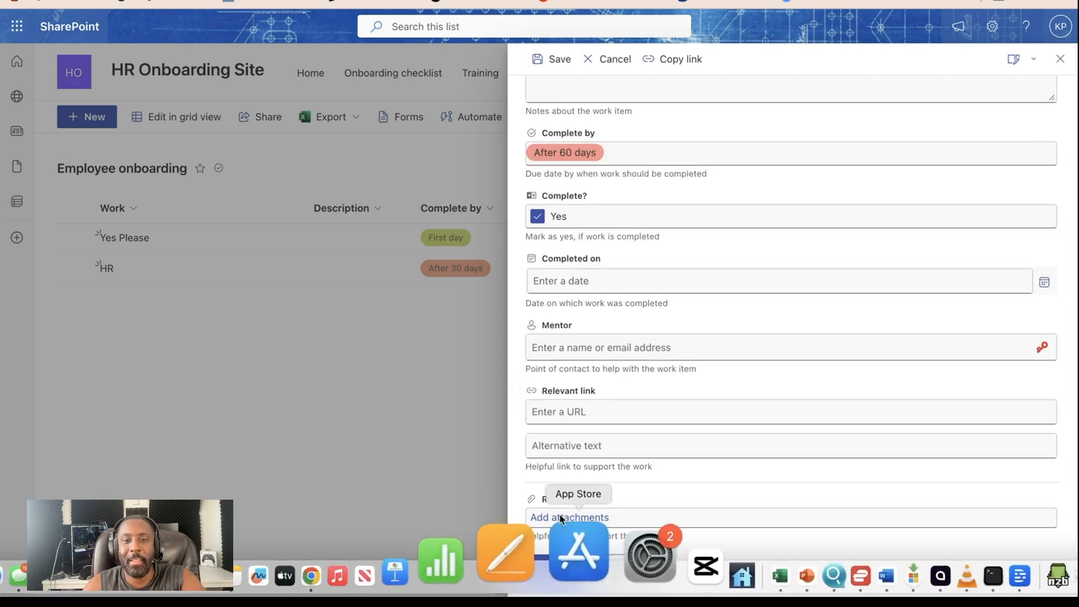
left_click(556, 559)
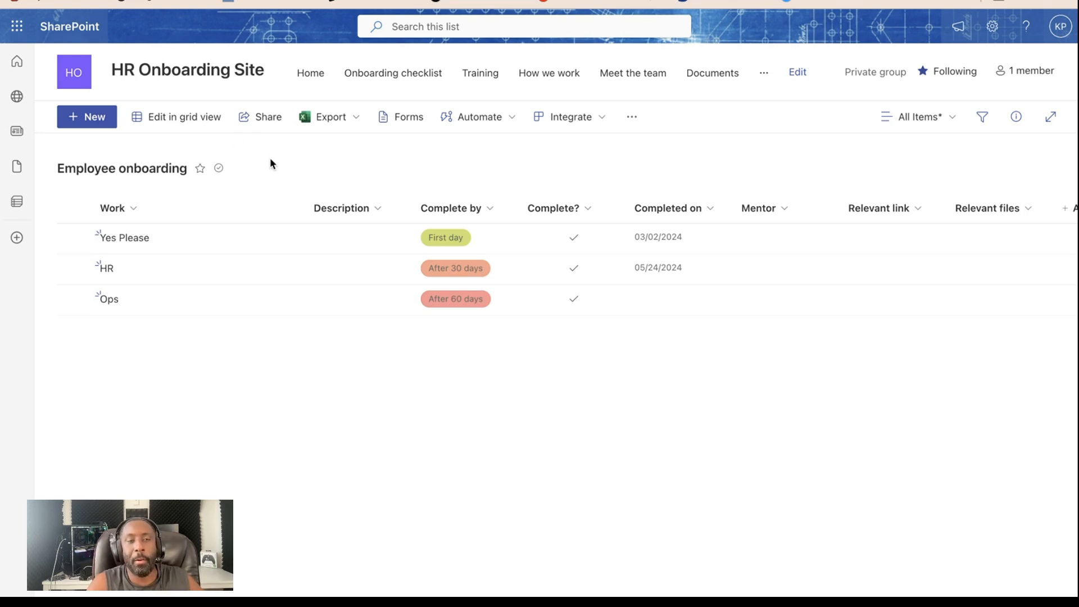
Step: Switch to Microsoft Lists and open the Employee onboarding list belonging to HR Onboarding Site
left_click(18, 29)
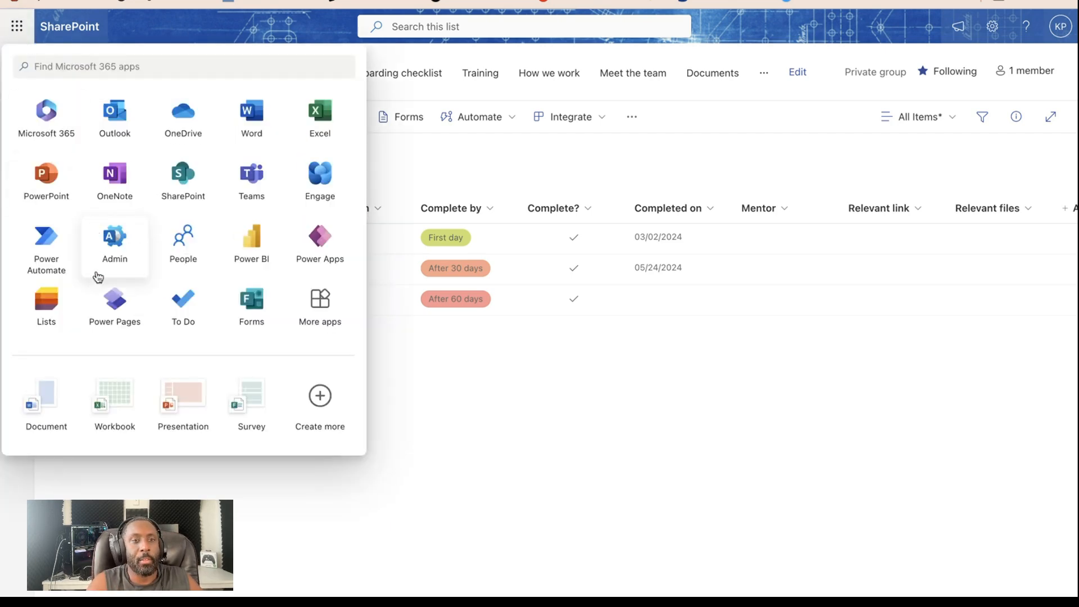
left_click(52, 301)
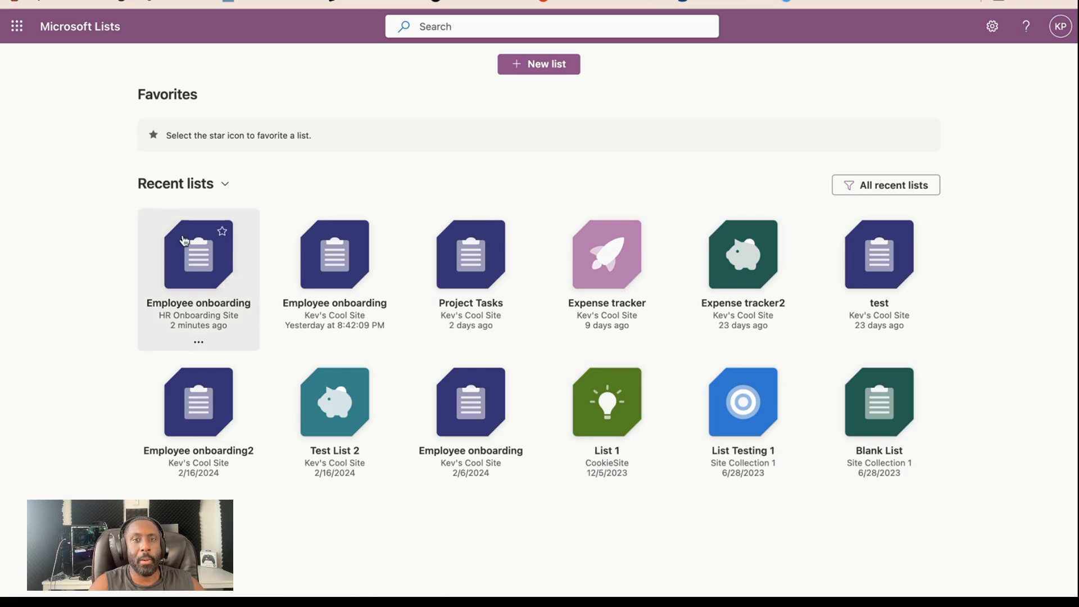
left_click(196, 264)
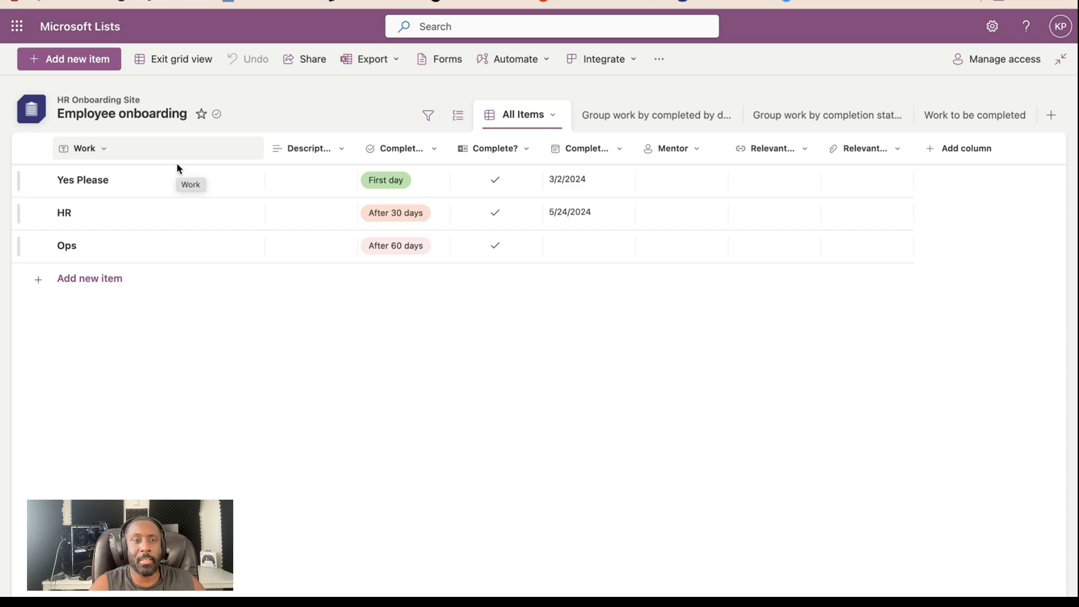
Step: Start a new item in the Employee onboarding list with Finance as its Work value
left_click(64, 61)
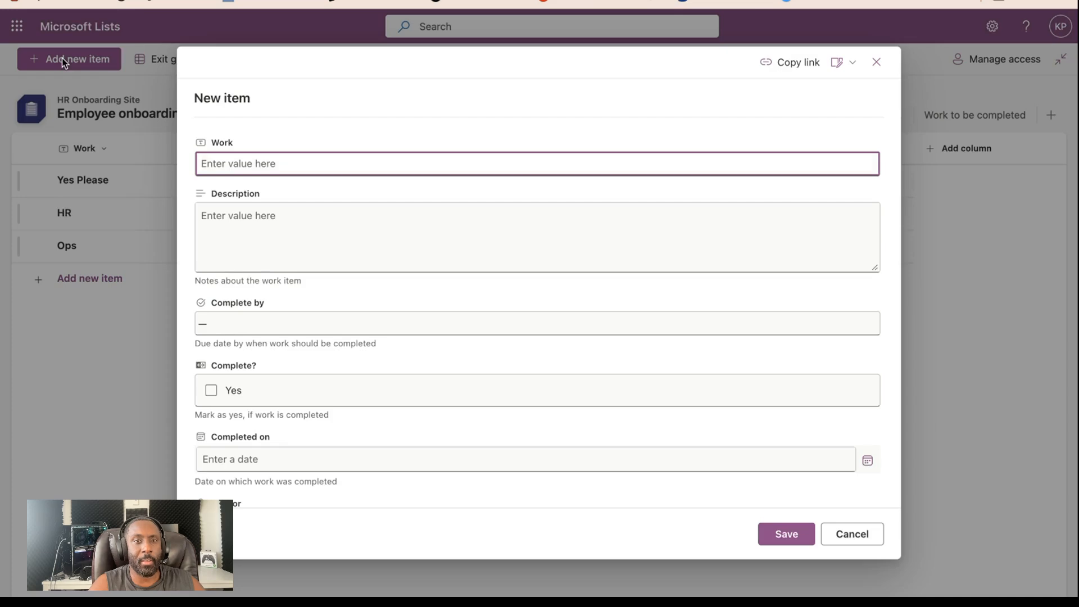
scroll(295, 247, "down", 4)
scroll(295, 247, "up", 4)
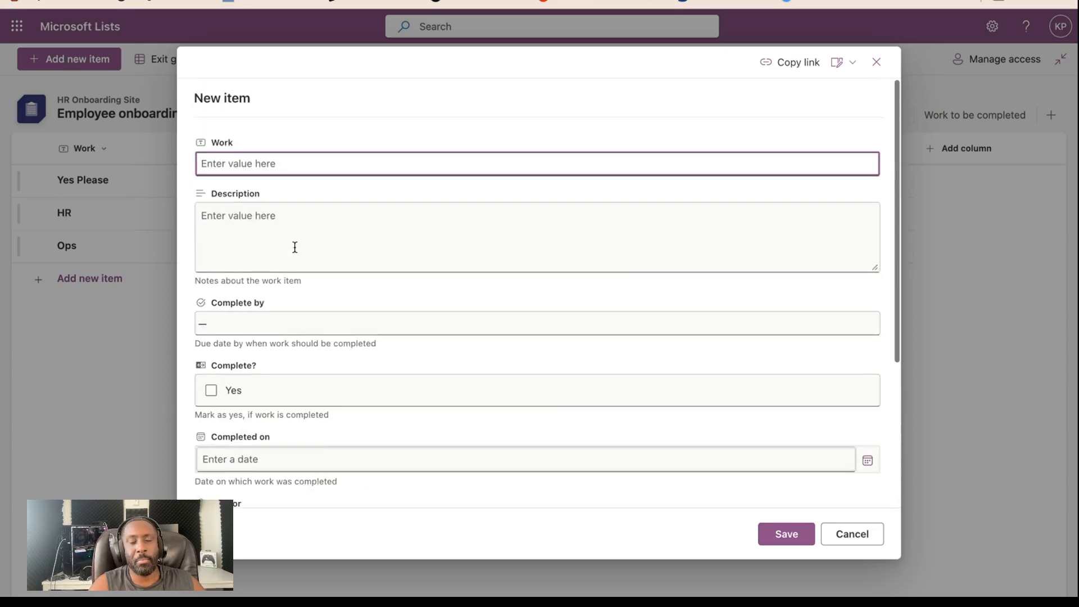
scroll(295, 247, "down", 4)
scroll(313, 402, "up", 4)
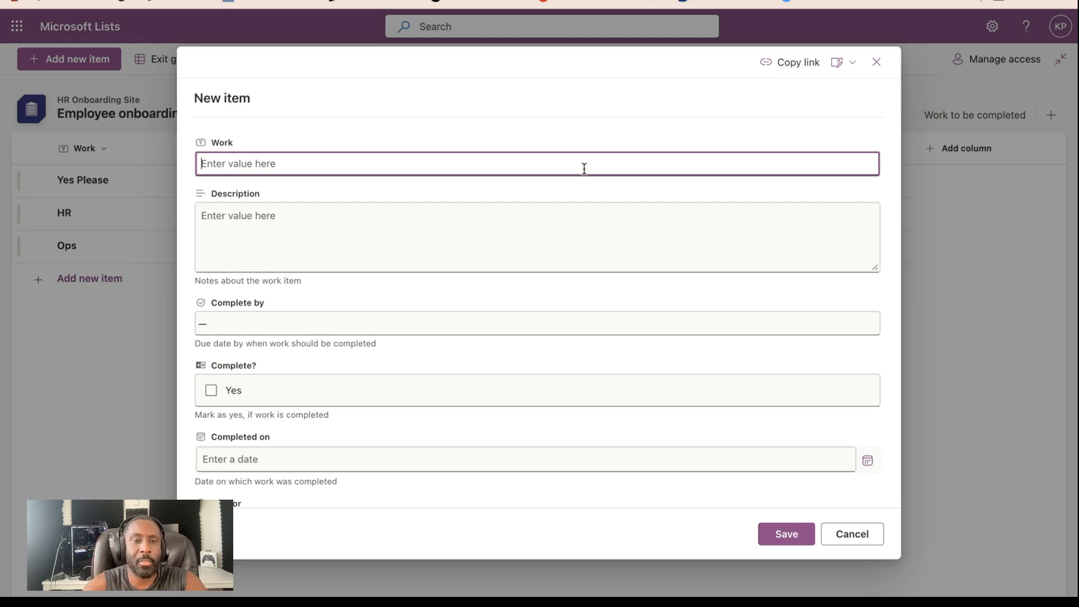
type("Finance")
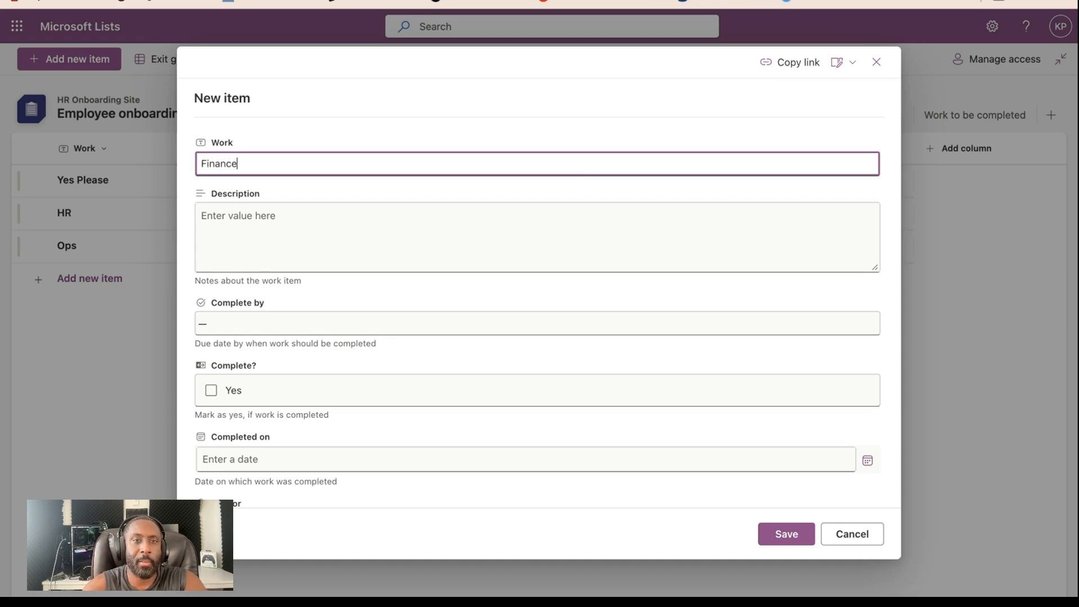
Step: Set the Finance item's Complete by to After 60 days and save the item
key("Tab")
left_click(506, 318)
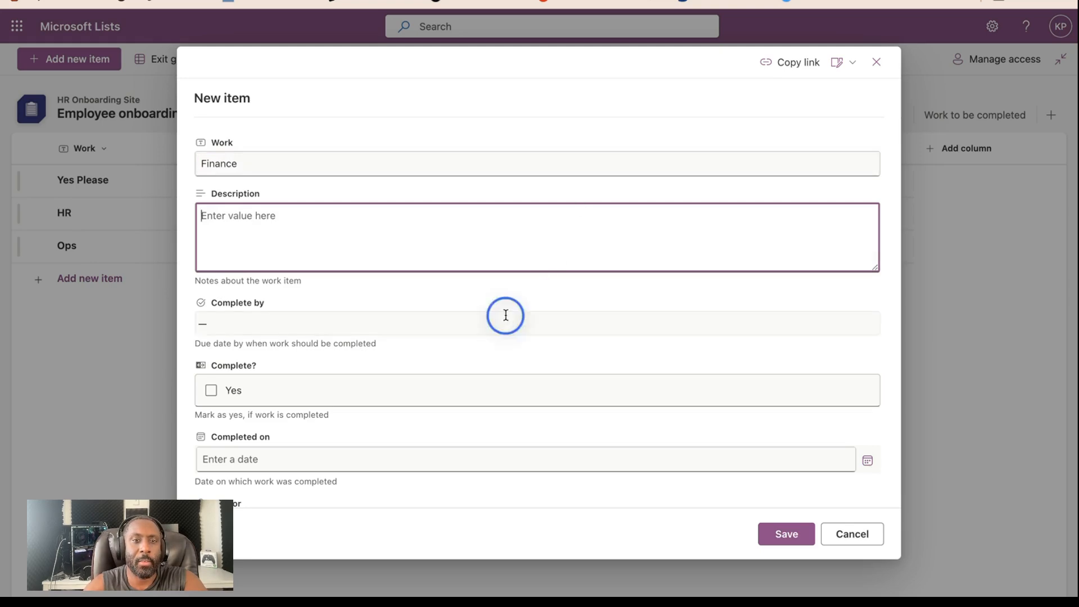
left_click(472, 458)
scroll(473, 451, "down", 5)
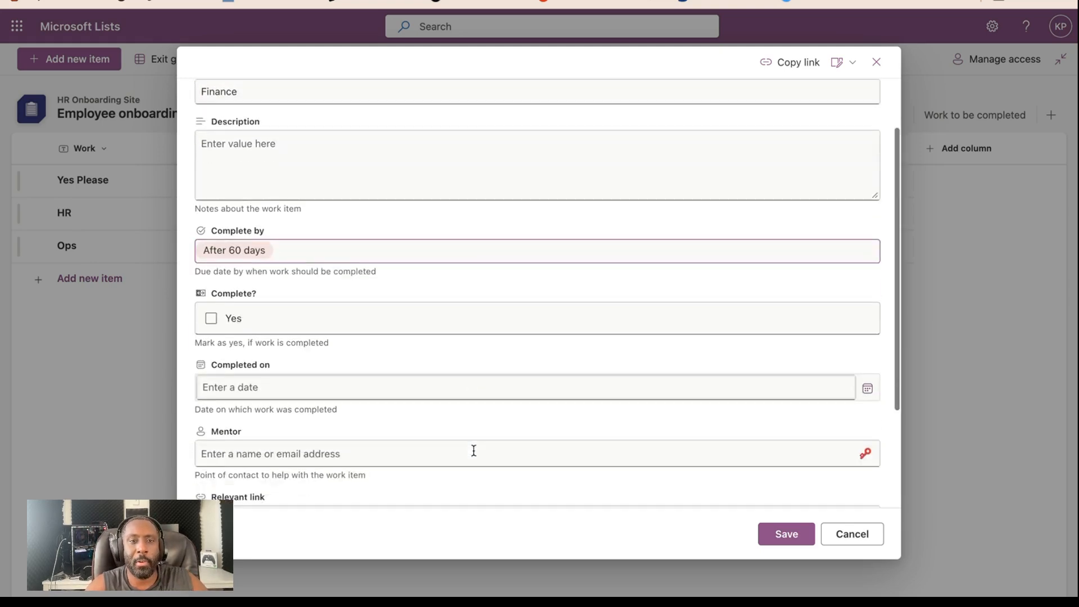
left_click(770, 534)
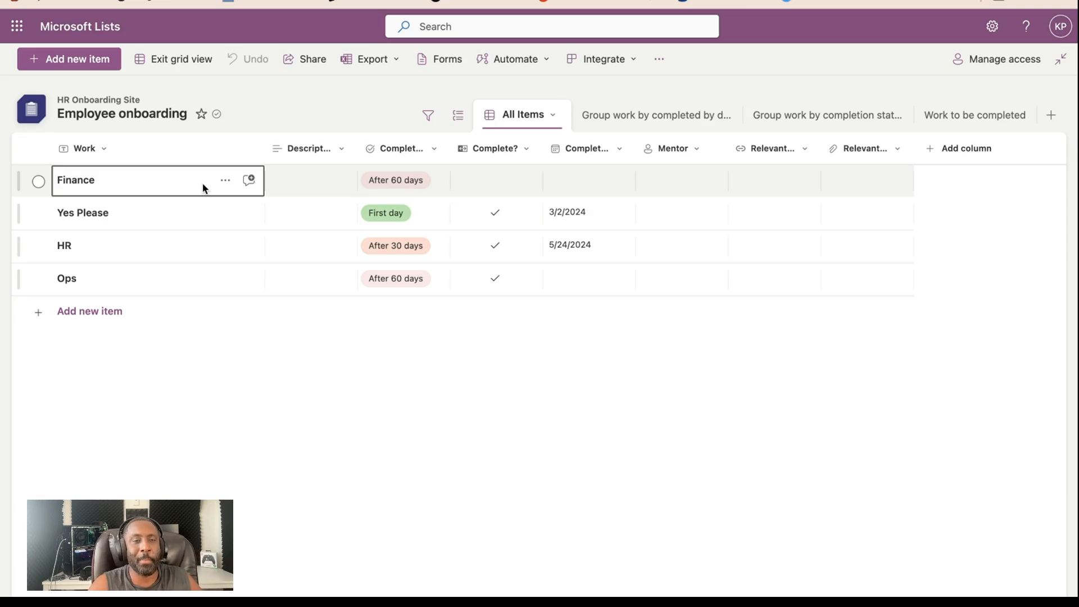
Step: Switch to SharePoint, open the HR Onboarding Site's onboarding checklist, and take the list out of grid view
left_click(17, 27)
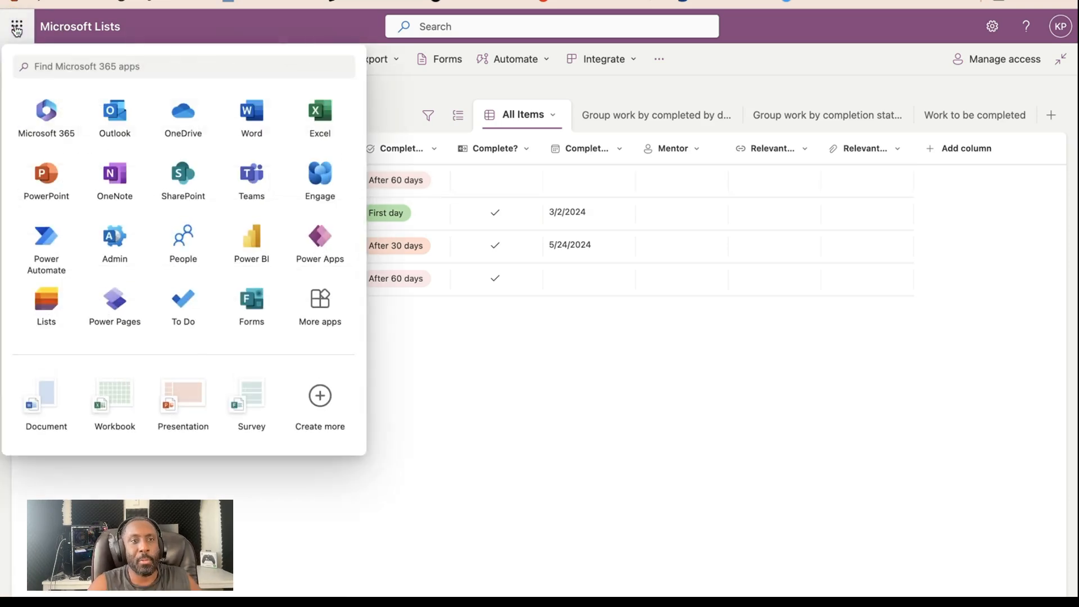
left_click(183, 185)
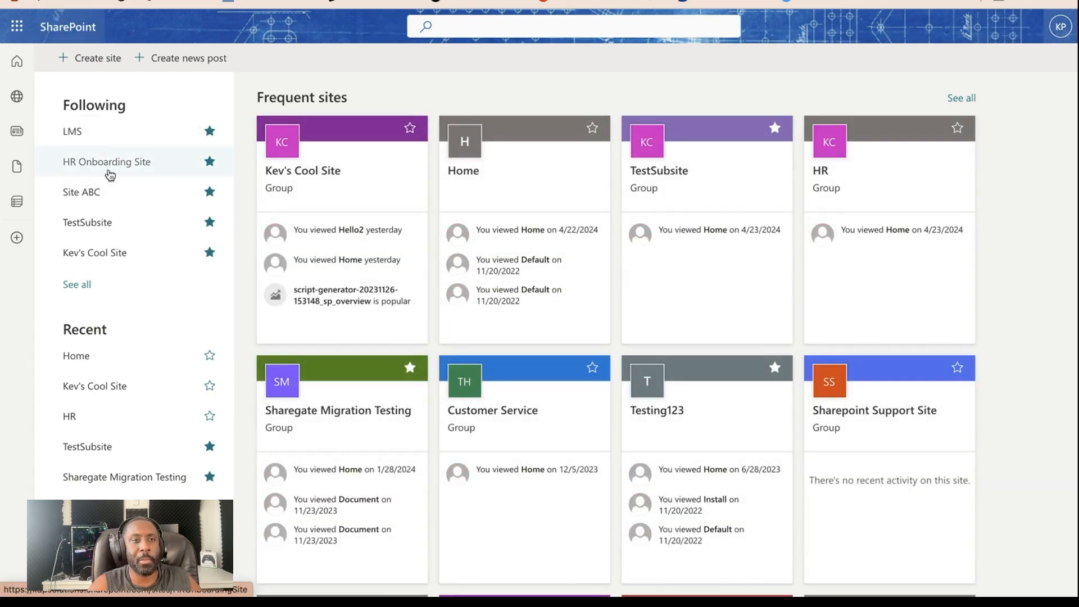
left_click(123, 163)
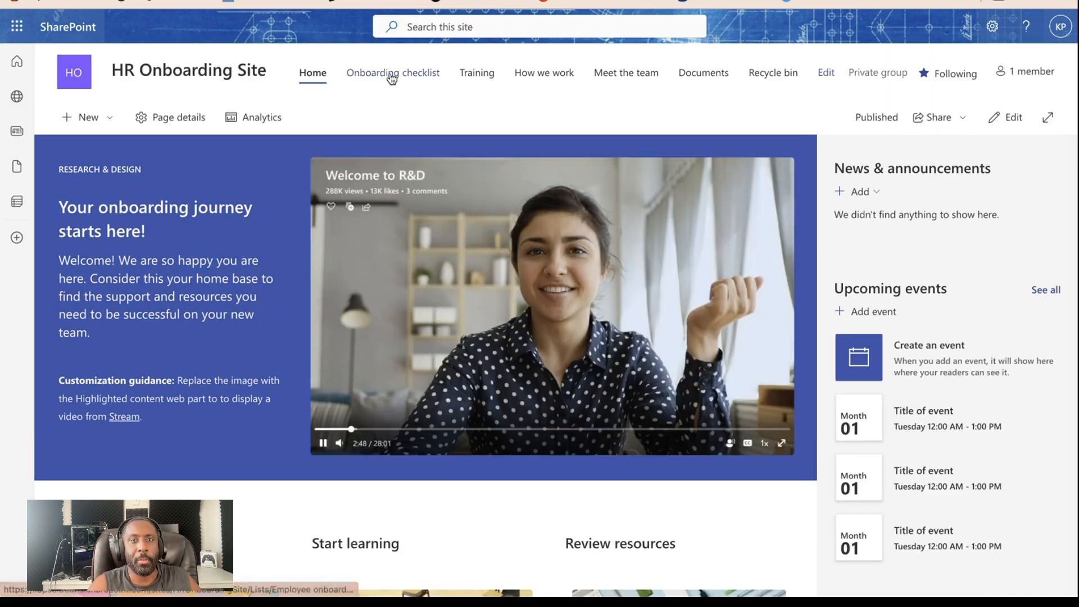
left_click(392, 75)
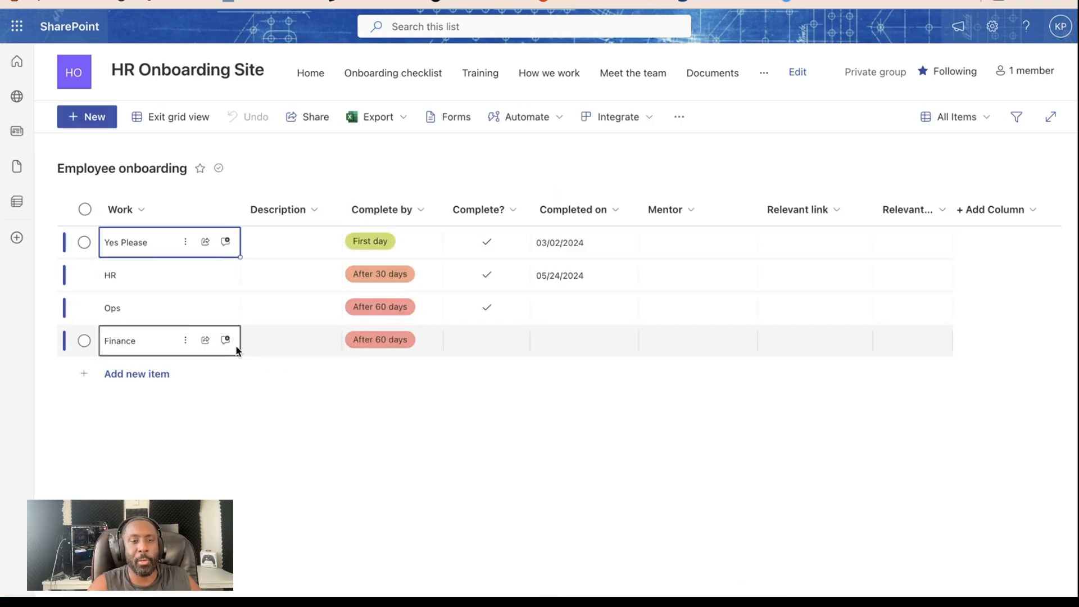
left_click(167, 119)
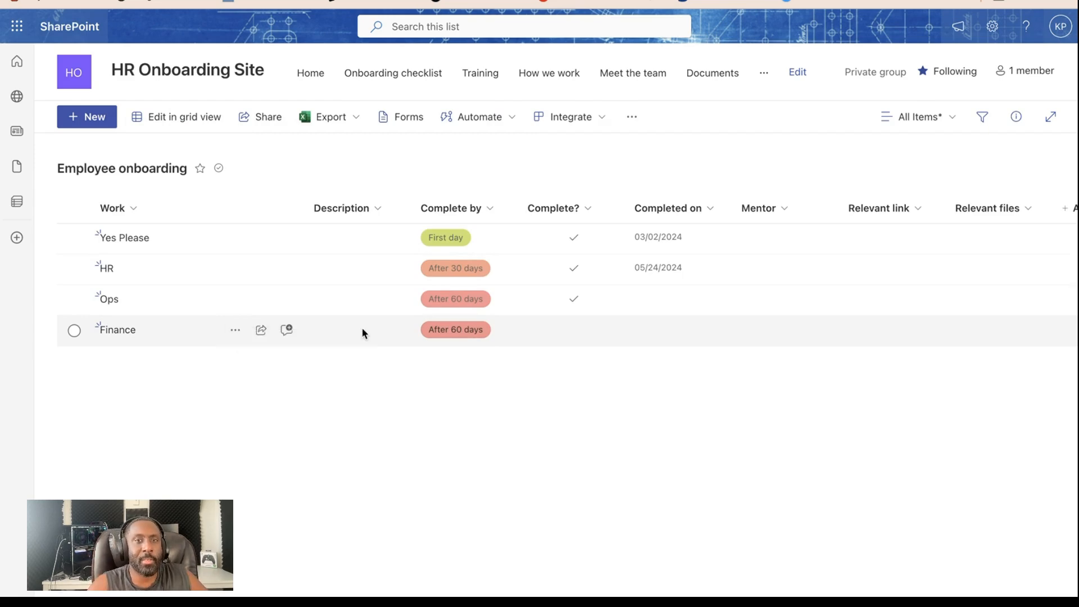
Step: Copy the response link for HR Form 1.1 from the list's forms and close the forms window
left_click(410, 117)
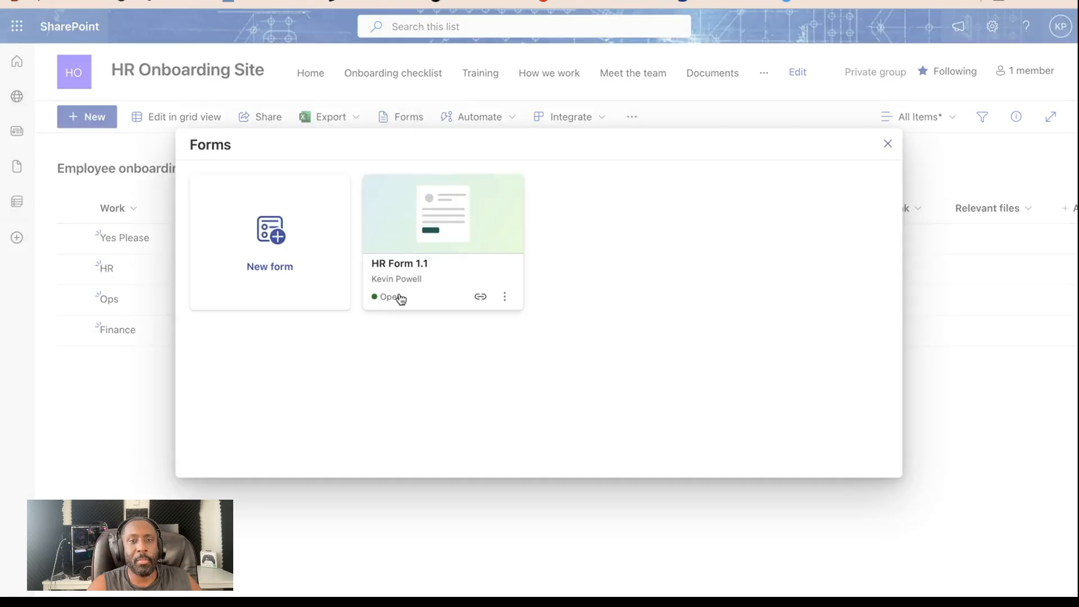
left_click(481, 298)
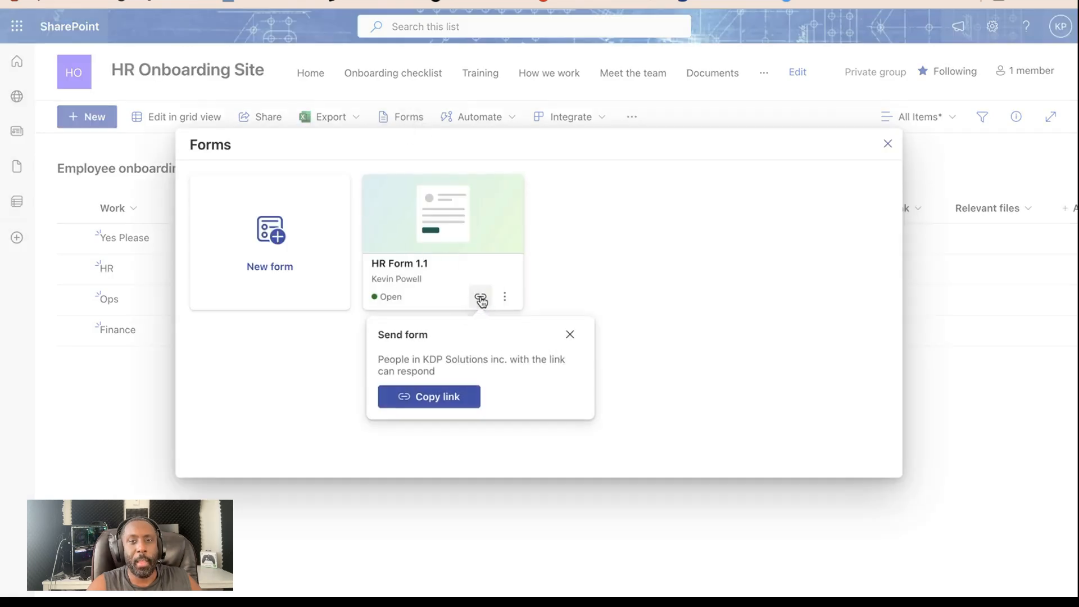
left_click(430, 398)
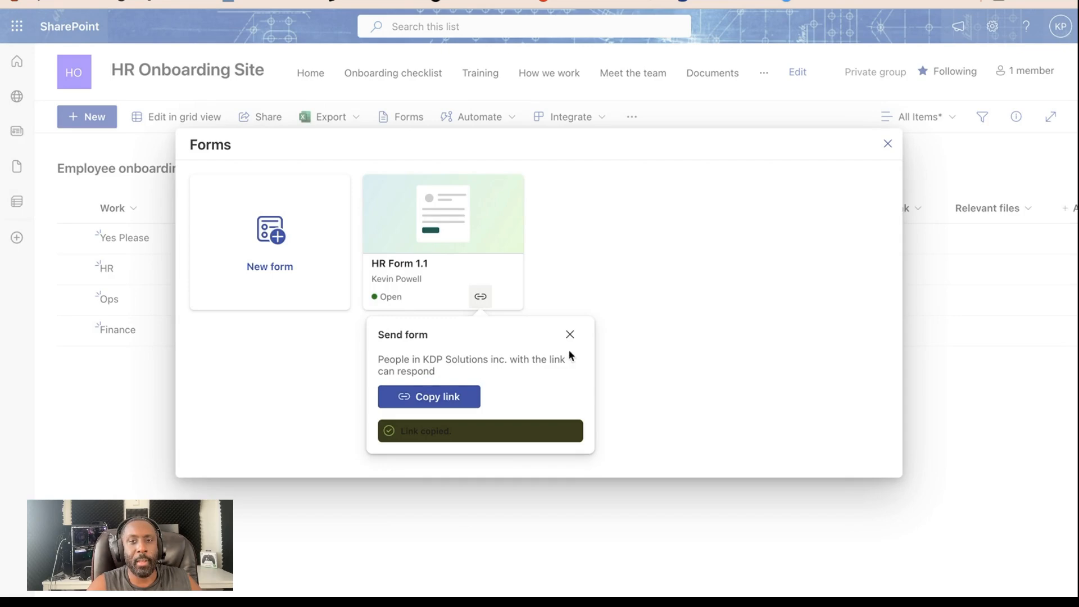
left_click(571, 334)
left_click(888, 144)
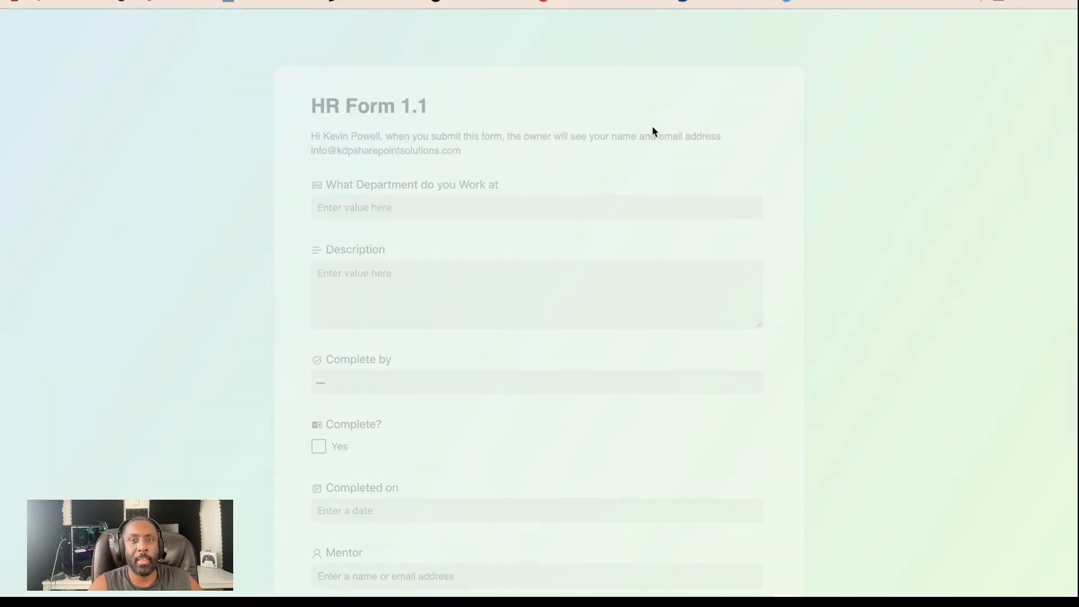
Step: Look through HR Form 1.1 and enter Executive as the department
scroll(532, 275, "down", 5)
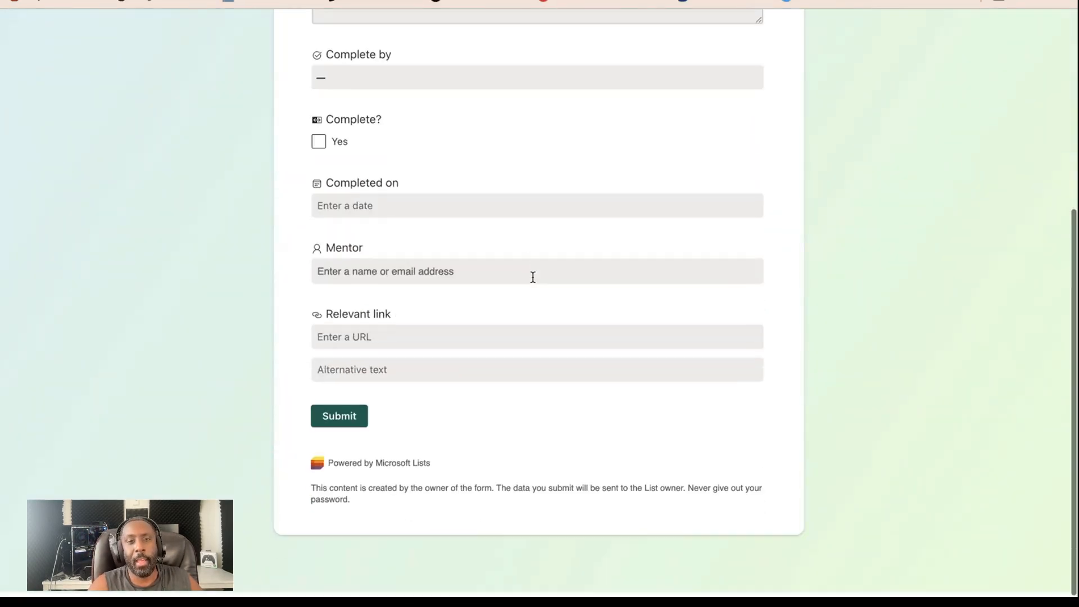
scroll(533, 277, "up", 5)
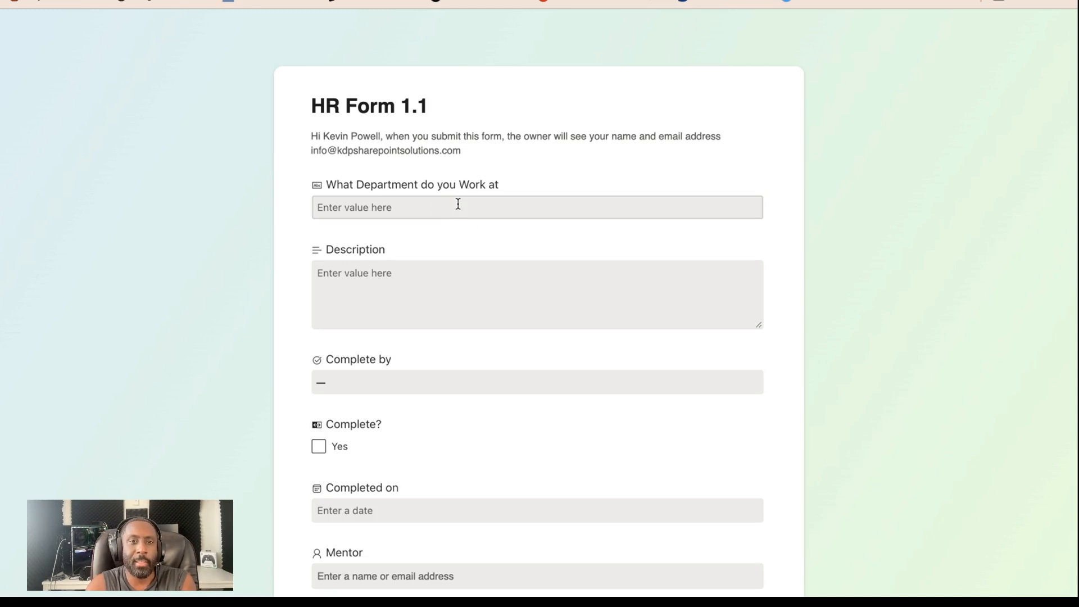
left_click(458, 204)
left_click(461, 205)
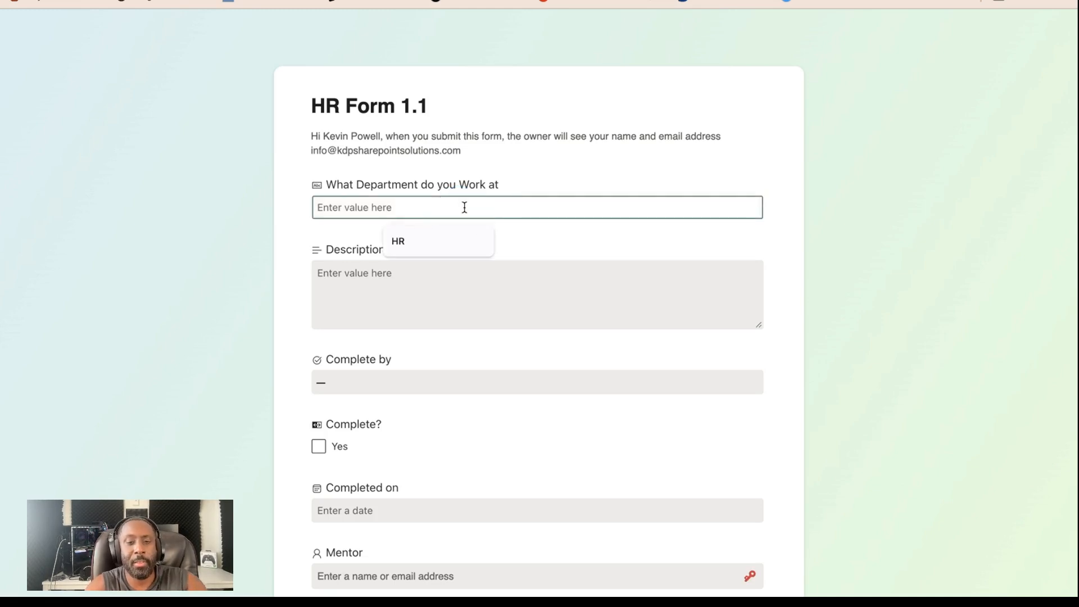
type("Executive")
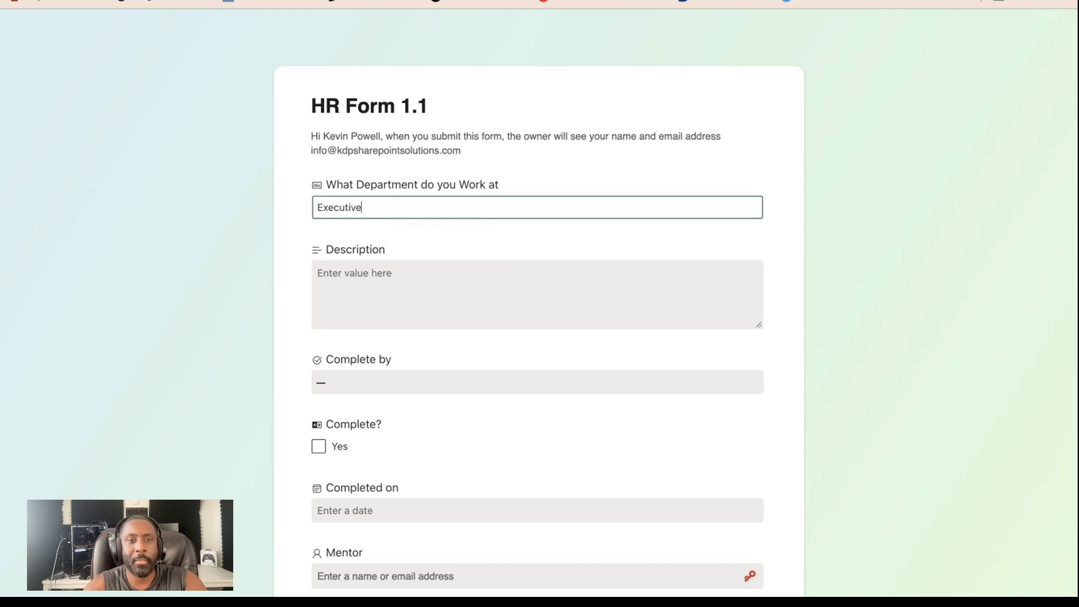
Step: Set the form's Complete by answer to After 30 days
left_click(429, 384)
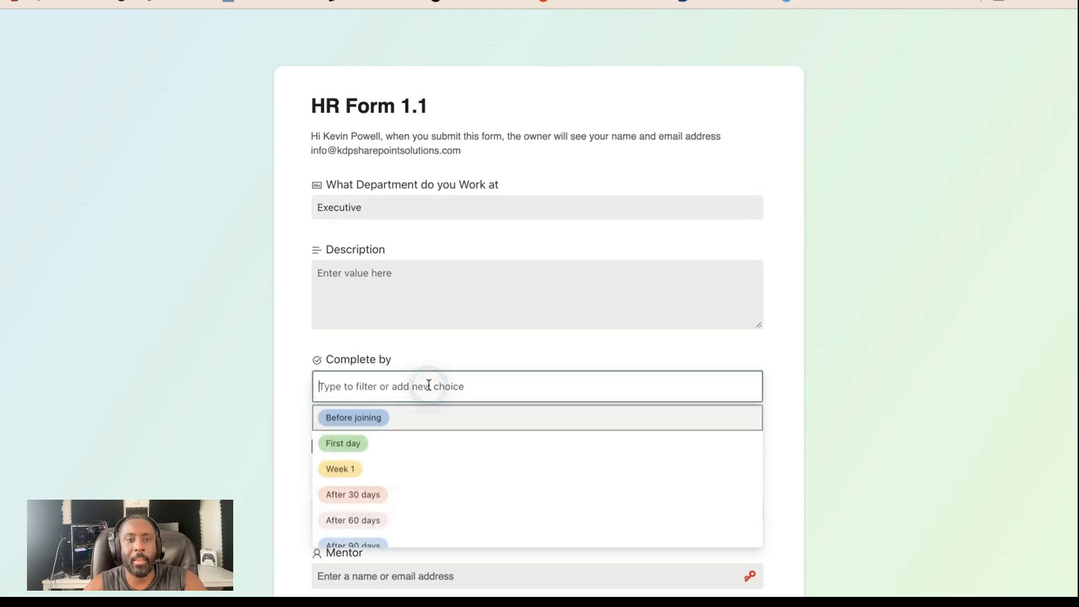
left_click(423, 497)
scroll(423, 444, "down", 2)
left_click(426, 250)
left_click(431, 327)
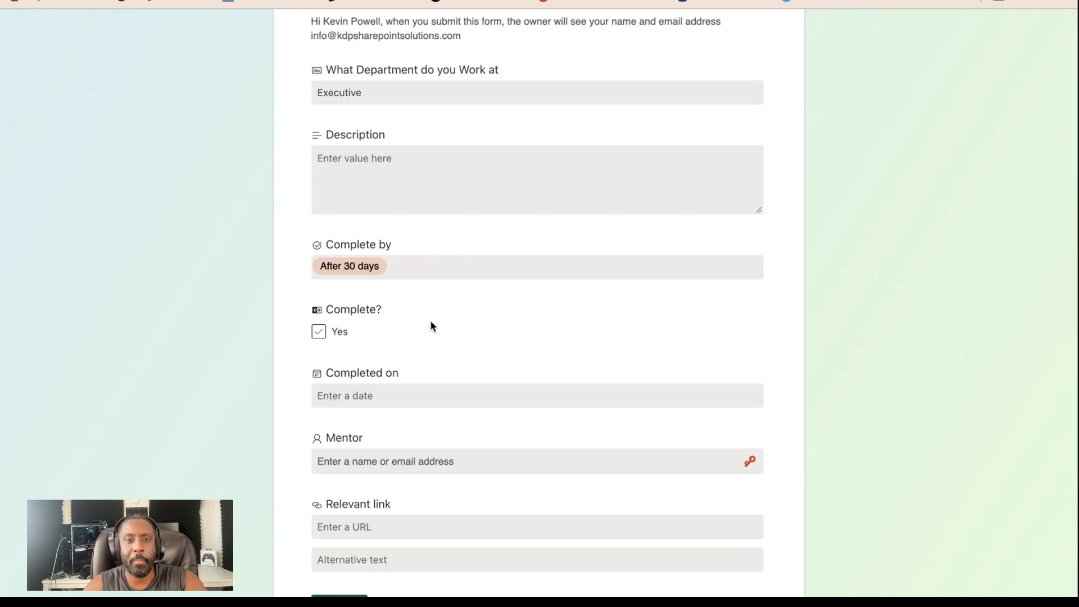
Step: Set the form's Completed on date to 5/21/2024 and submit the response
left_click(424, 400)
left_click(385, 308)
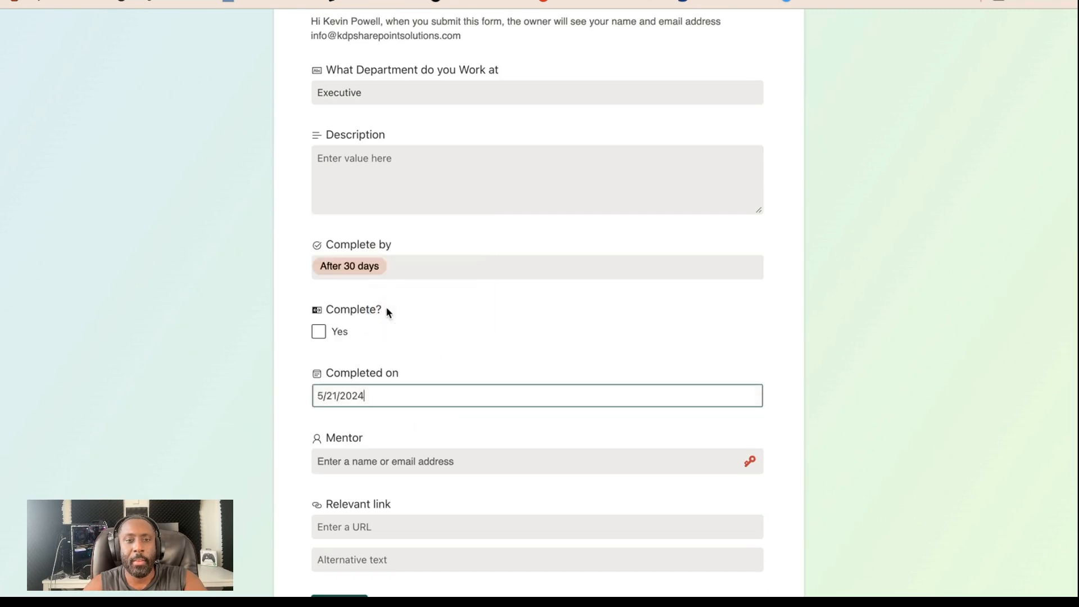
scroll(360, 371, "down", 3)
left_click(336, 432)
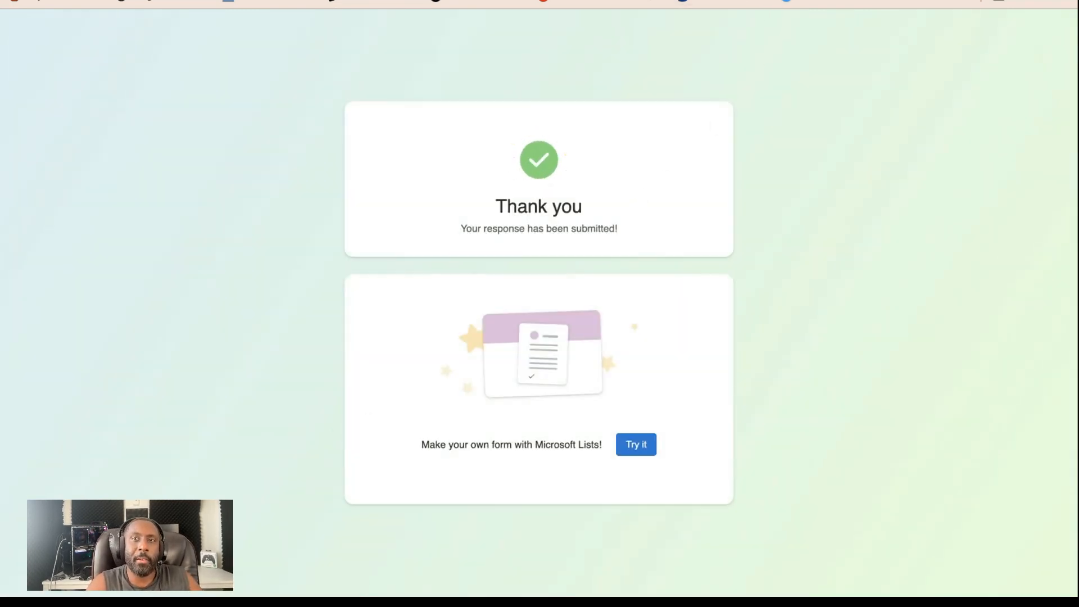
Step: Return to the Employee onboarding list in SharePoint and reload it to check for the form submission
left_click(773, 1)
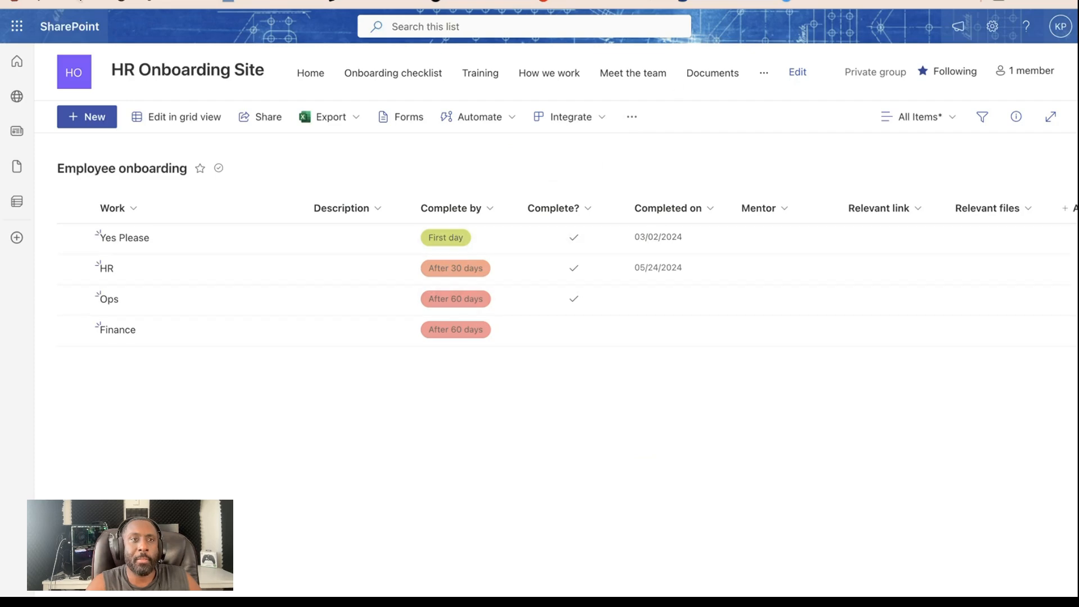
key("super+r")
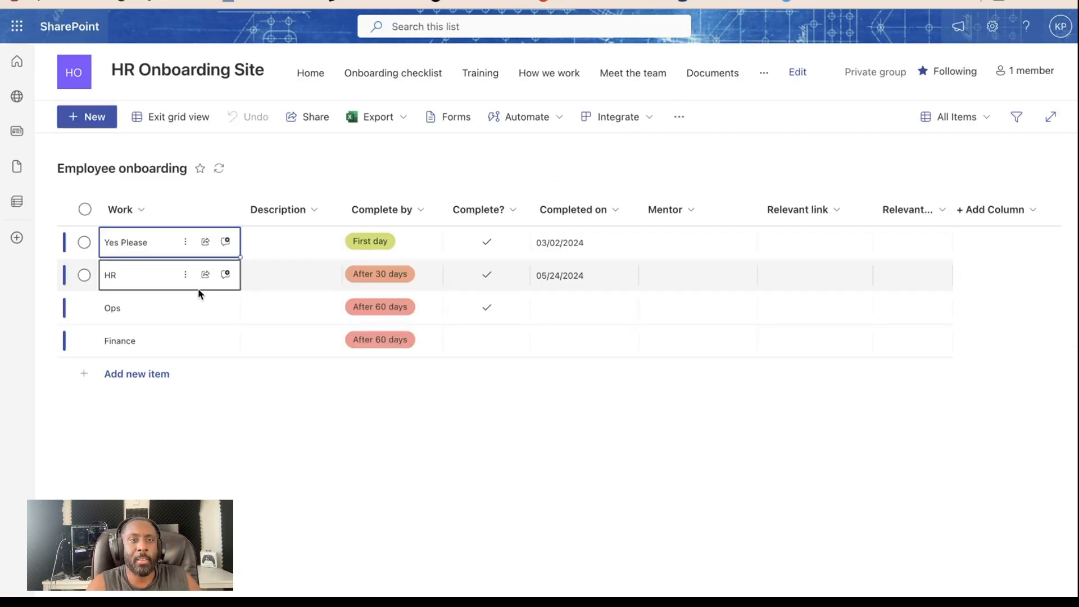